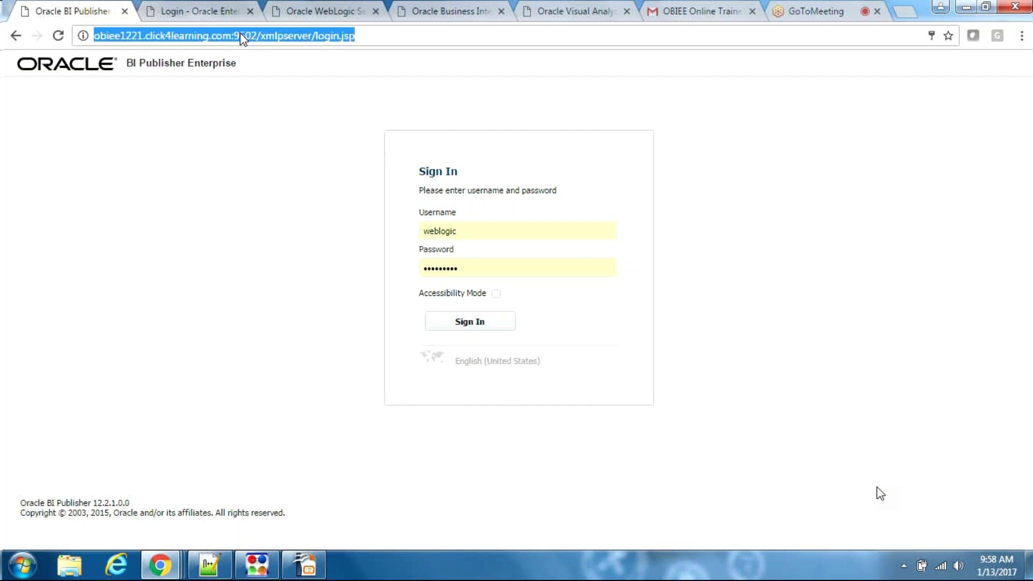
Step: Compare the login page addresses of BI Publisher, Enterprise Manager, WebLogic console, Business Intelligence and Visual Analyzer, highlighting em, console and va
{"action": "left_click", "coordinate": [221, 12]}
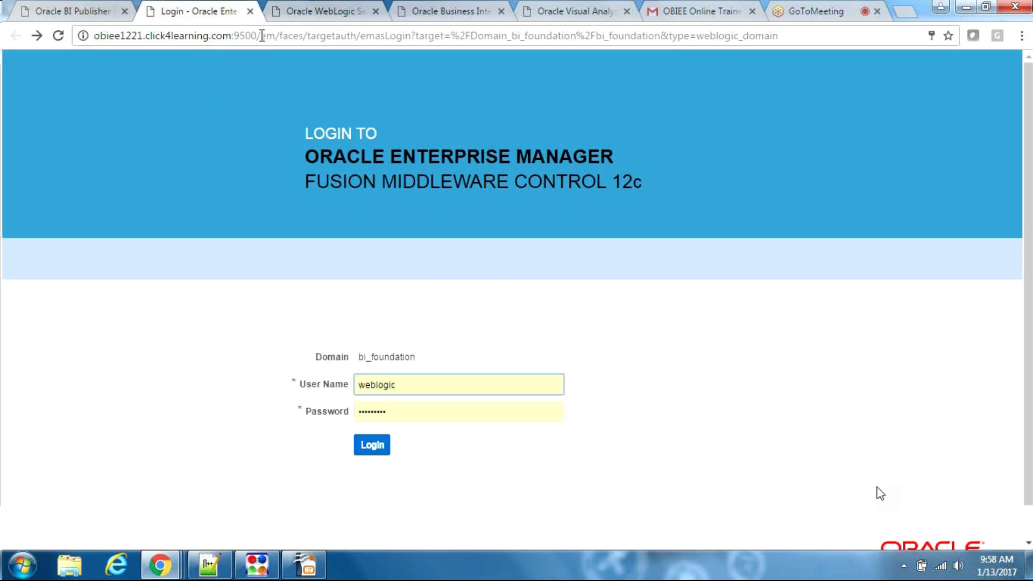
{"action": "left_click", "coordinate": [94, 8]}
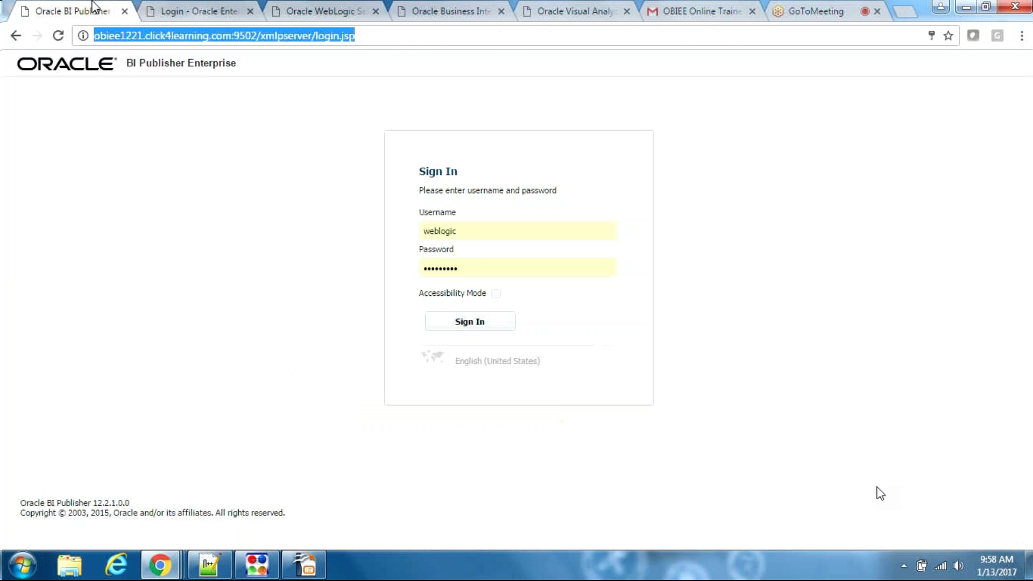
{"action": "left_click", "coordinate": [208, 16]}
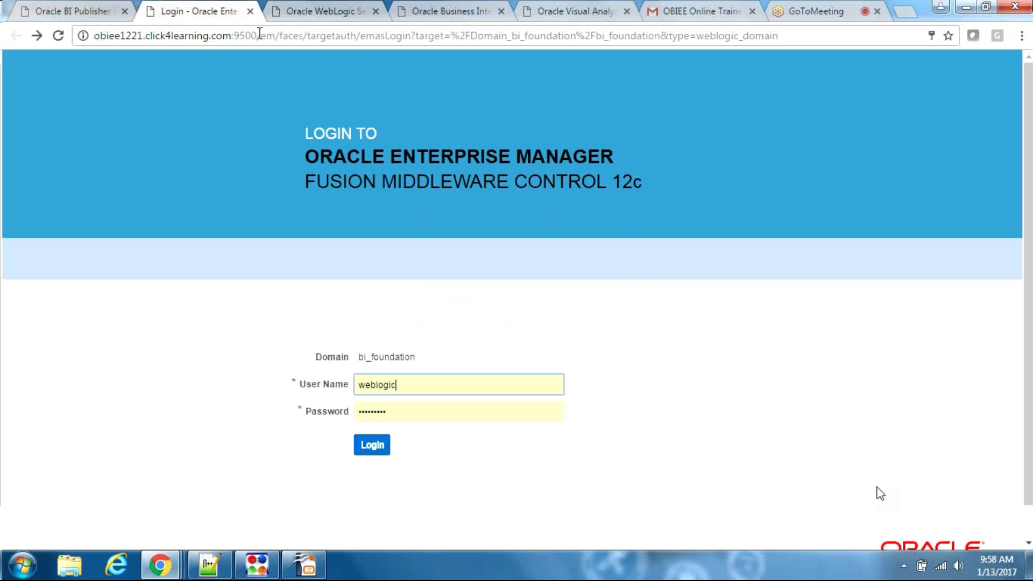
{"action": "double_click", "coordinate": [263, 35]}
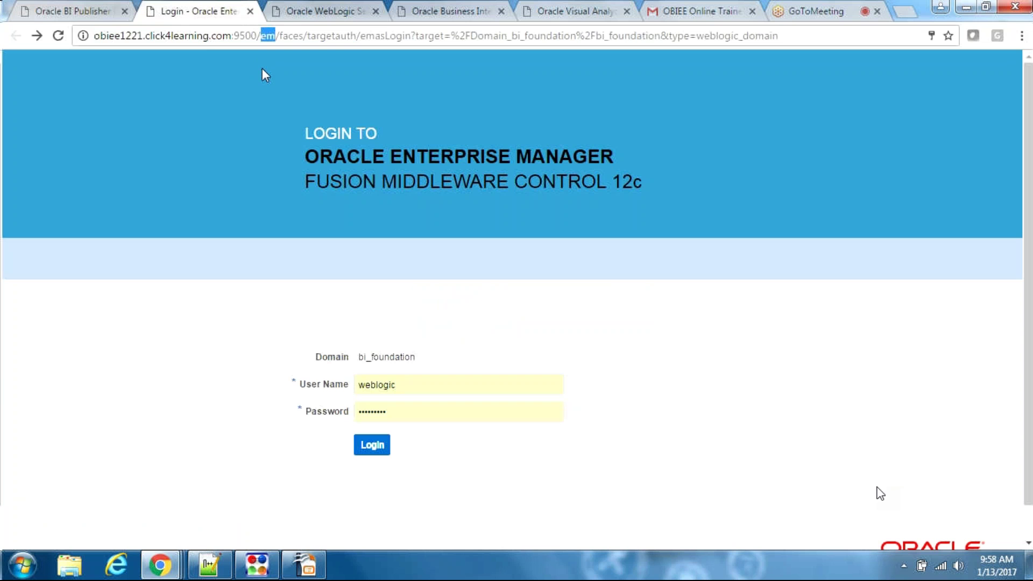
{"action": "left_click", "coordinate": [323, 10]}
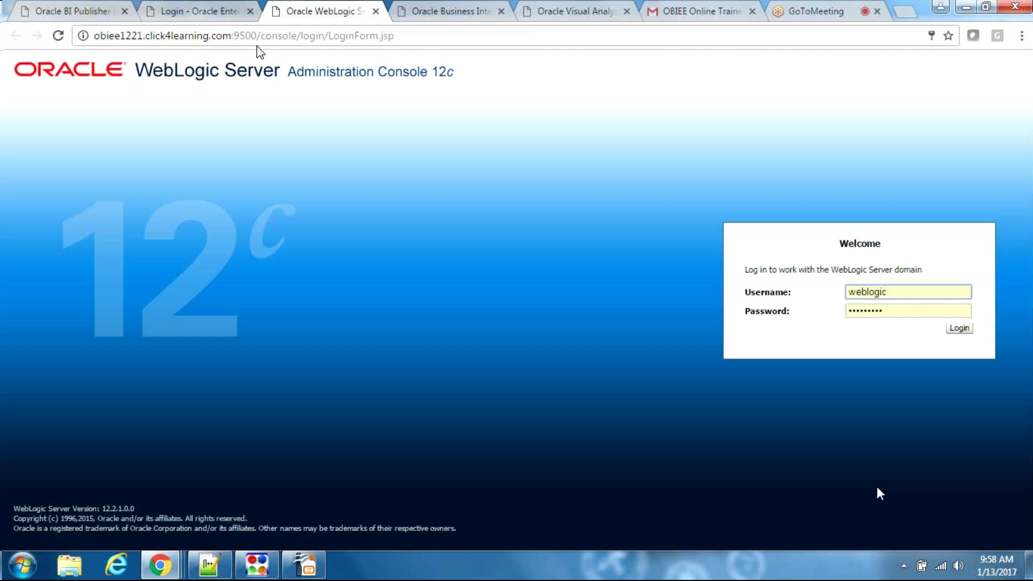
{"action": "double_click", "coordinate": [298, 37]}
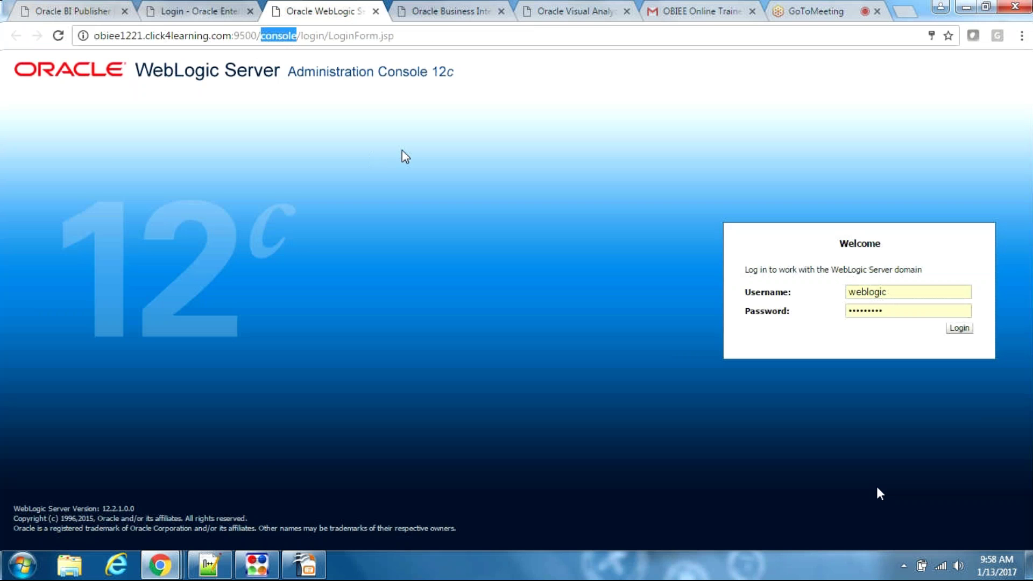
{"action": "left_click", "coordinate": [447, 9]}
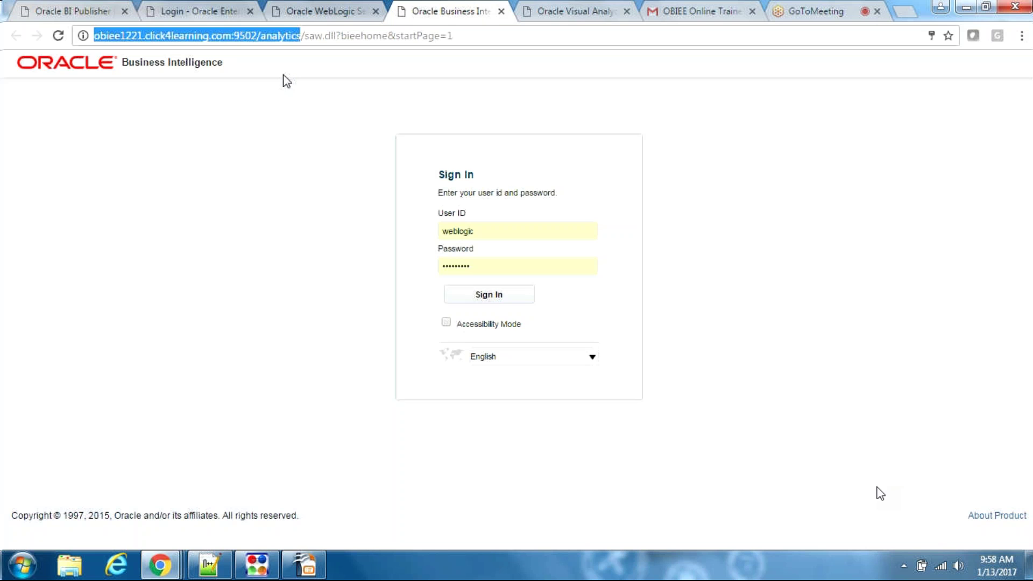
{"action": "left_click", "coordinate": [587, 17]}
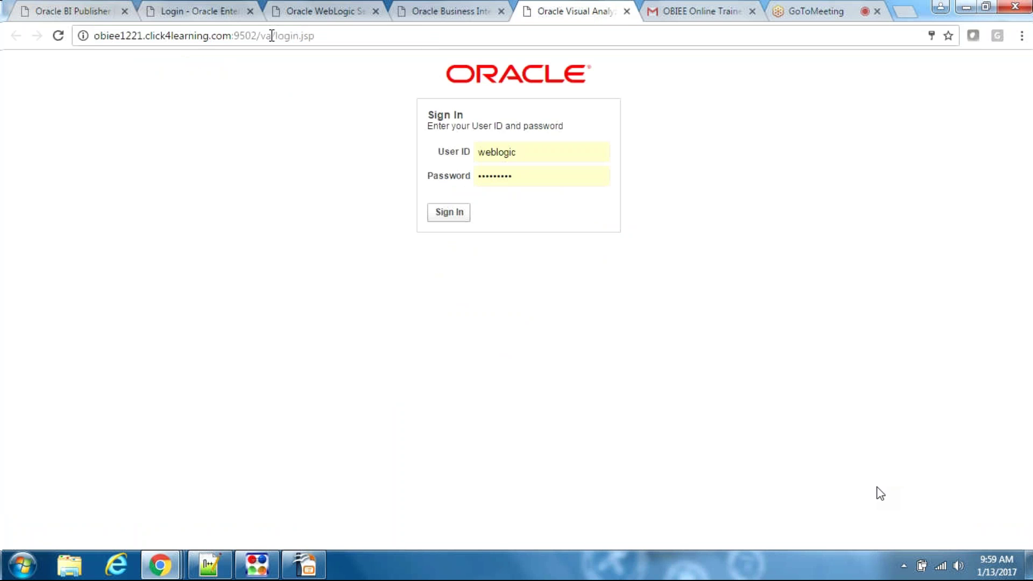
{"action": "left_click_drag", "start_coordinate": [272, 36], "coordinate": [260, 36]}
Step: Sign in to Oracle Business Intelligence with the prefilled credentials and view the Sample Lite Visualizations dashboard's Simple Visuals charts
{"action": "left_click", "coordinate": [425, 10]}
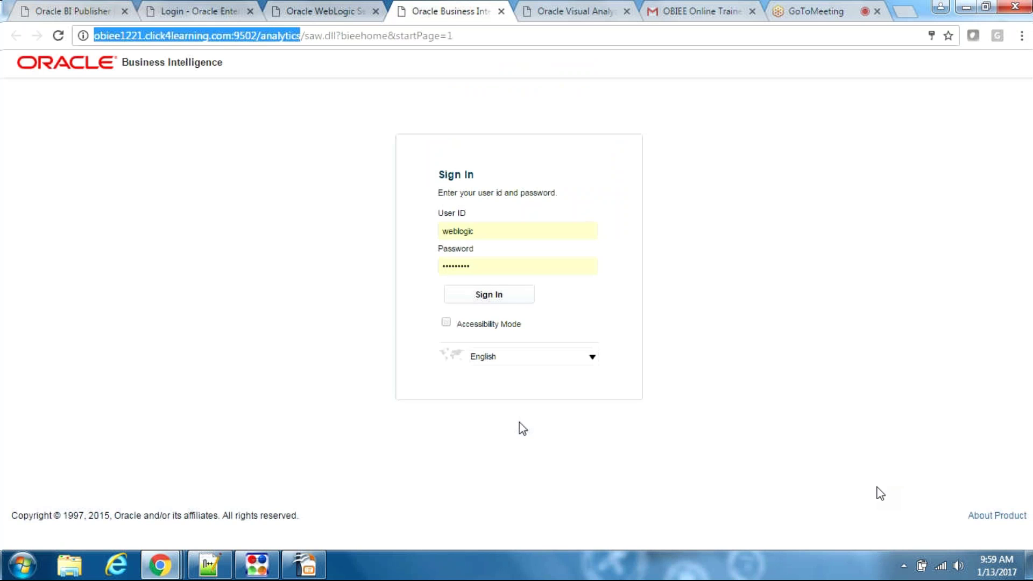
{"action": "left_click", "coordinate": [491, 300]}
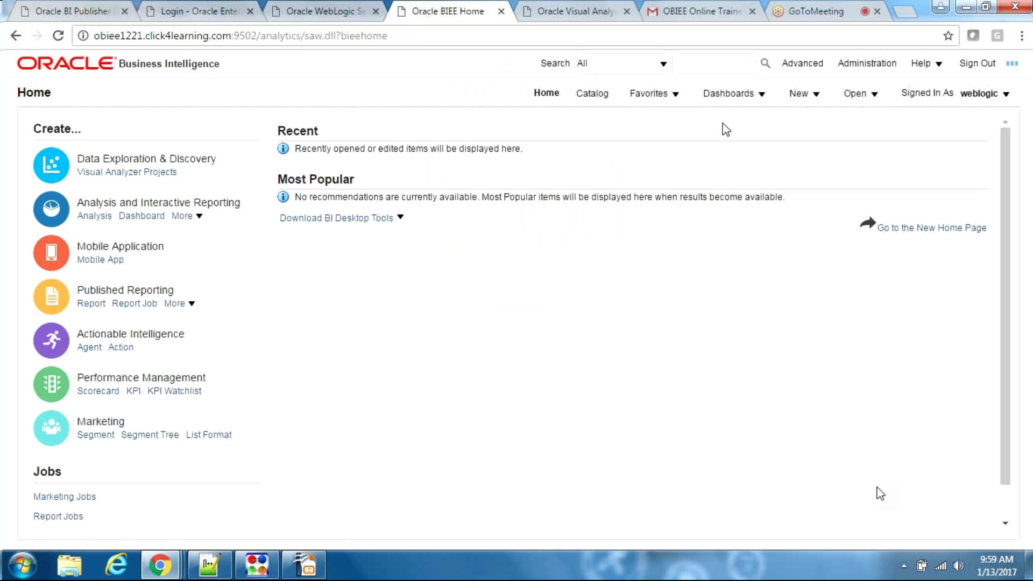
{"action": "left_click", "coordinate": [731, 93]}
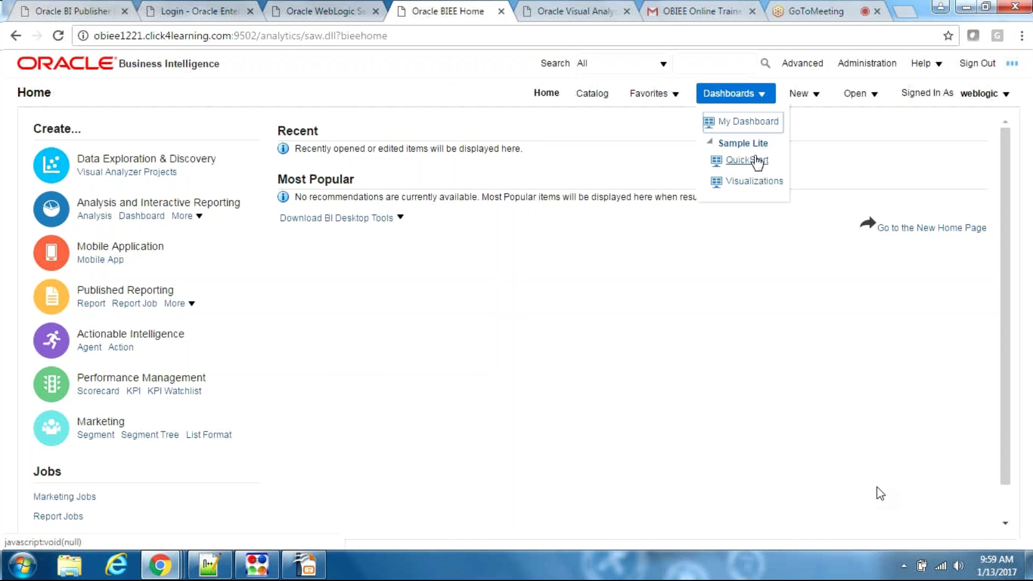
{"action": "left_click", "coordinate": [760, 182]}
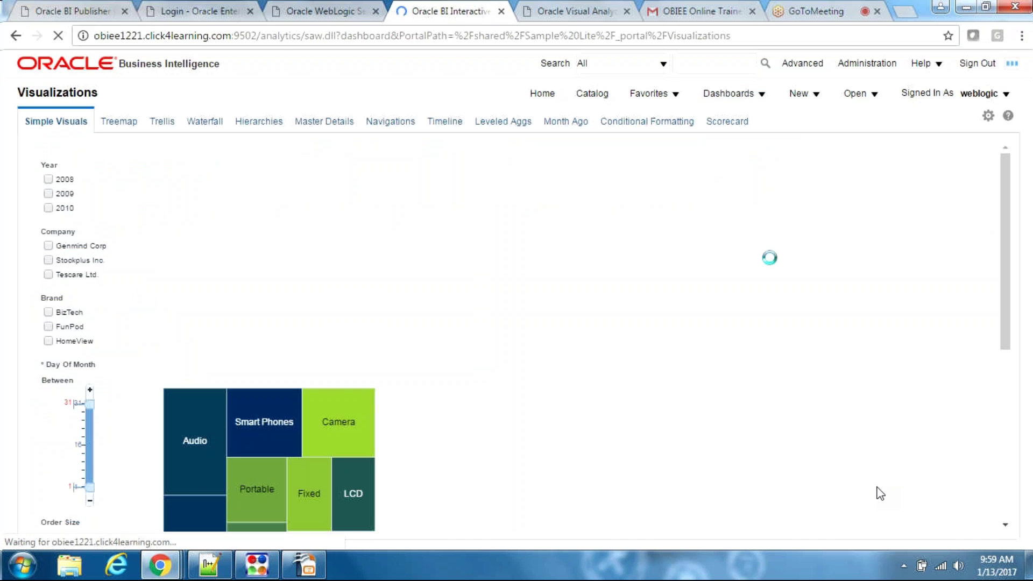
{"action": "scroll", "coordinate": [880, 493], "scroll_direction": "down", "scroll_amount": 3}
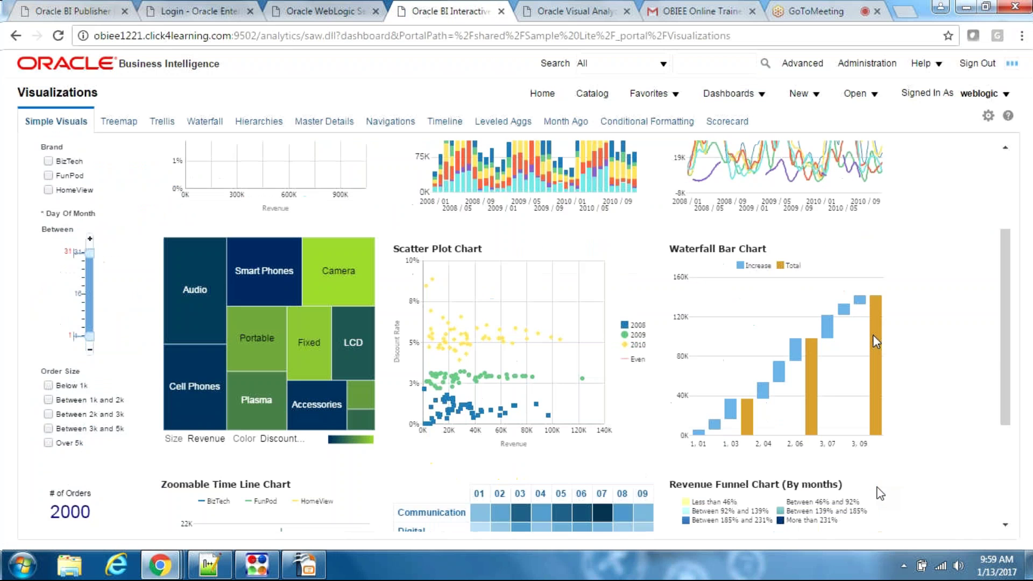
{"action": "scroll", "coordinate": [880, 494], "scroll_direction": "up", "scroll_amount": 3}
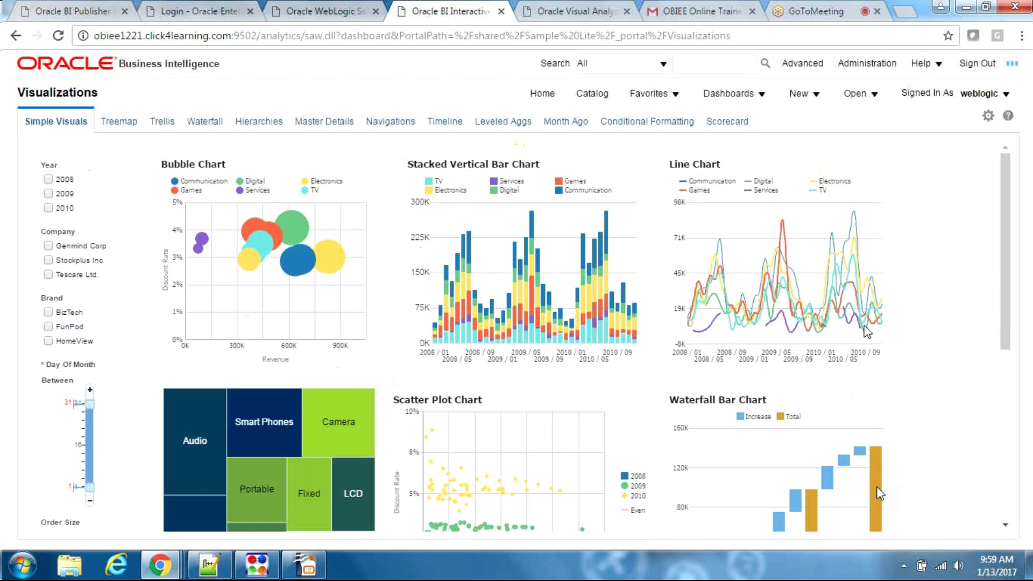
Step: Examine the Treemap and Waterfall pages of the Visualizations dashboard, including the lower treemap and the contribution table
{"action": "left_click", "coordinate": [131, 127]}
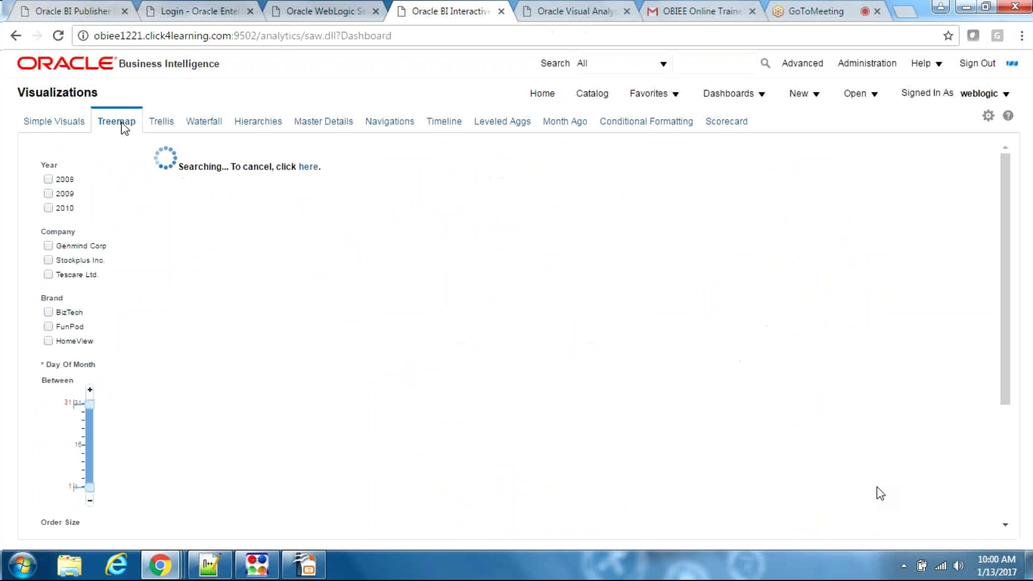
{"action": "mouse_move", "coordinate": [364, 259]}
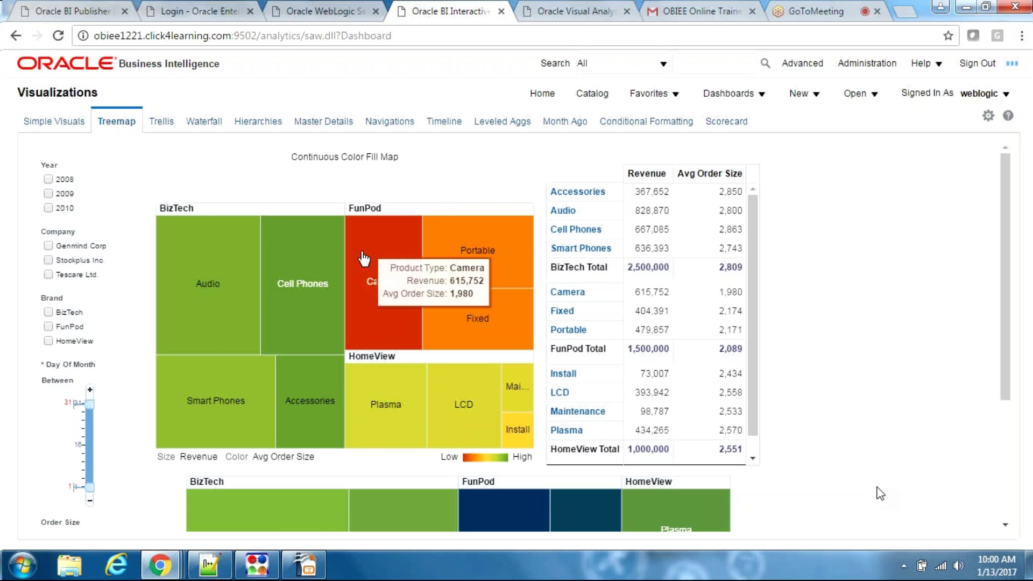
{"action": "mouse_move", "coordinate": [279, 447]}
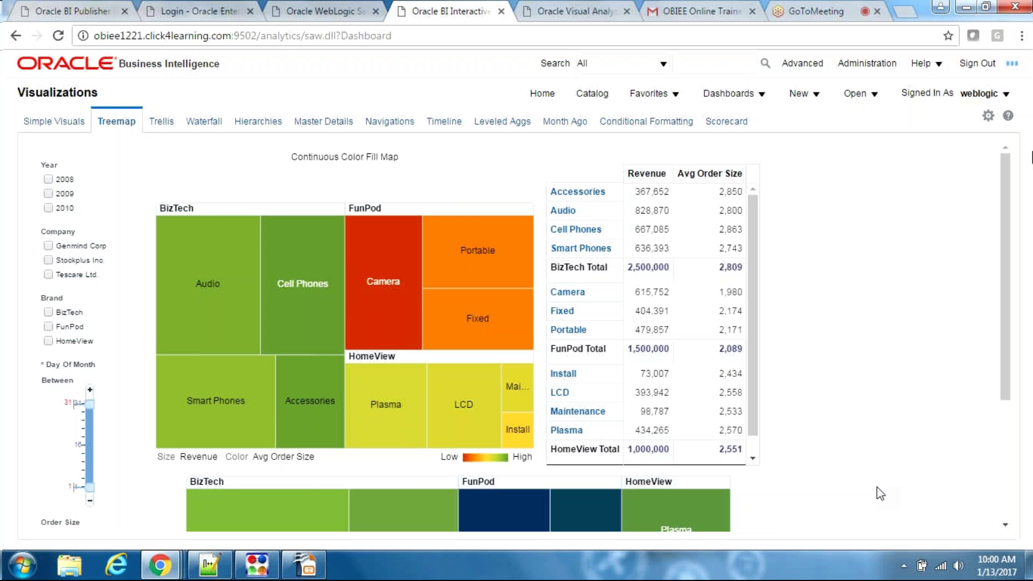
{"action": "left_click_drag", "start_coordinate": [1005, 272], "coordinate": [1005, 390]}
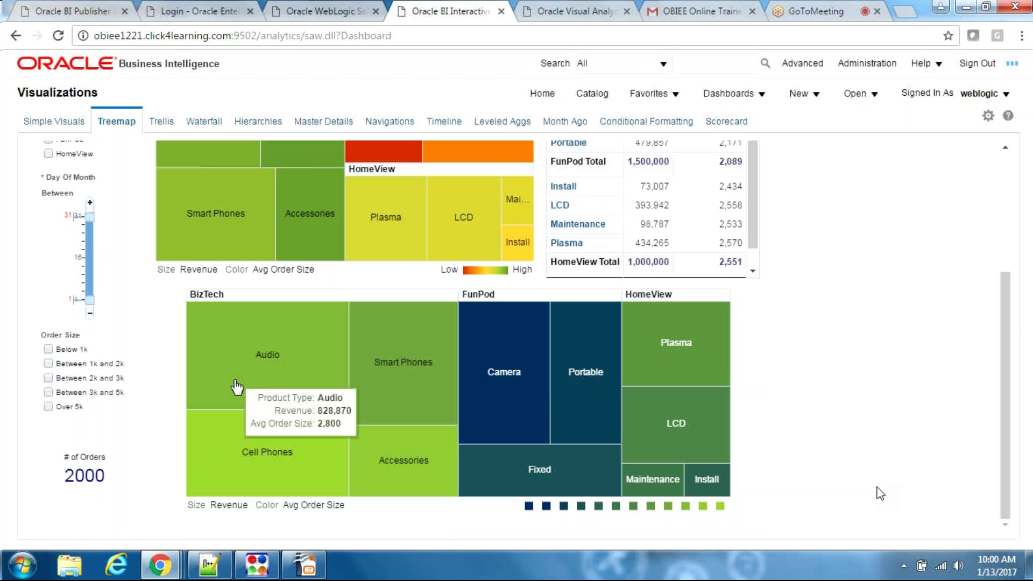
{"action": "left_click", "coordinate": [199, 126]}
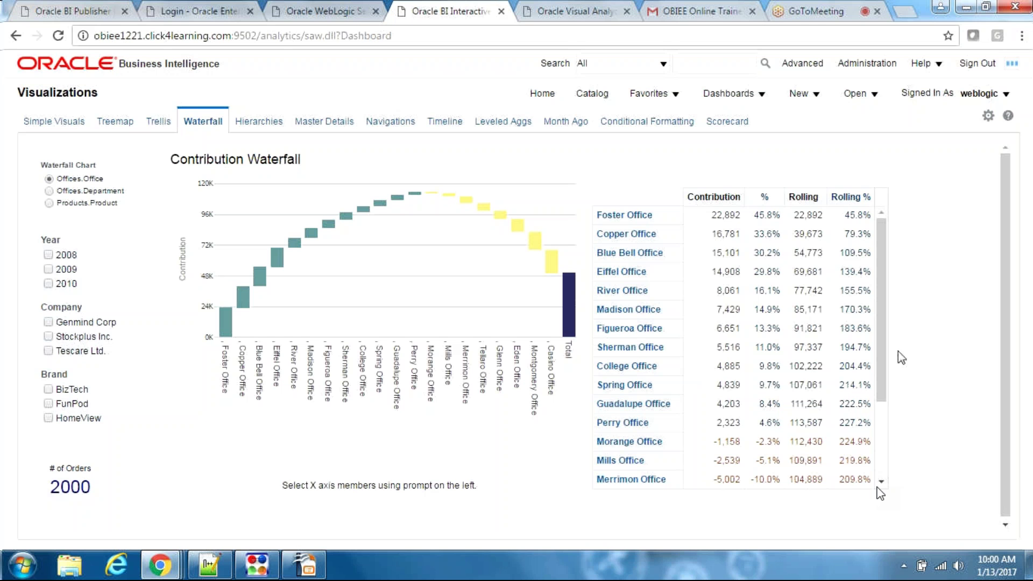
{"action": "scroll", "coordinate": [910, 349], "scroll_direction": "down", "scroll_amount": 1}
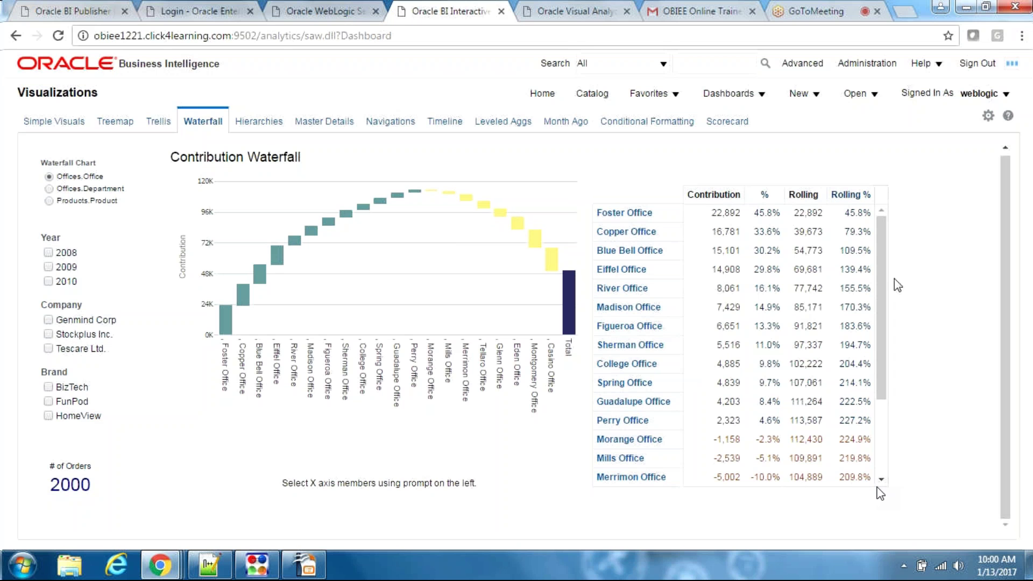
Step: Sign in to BI Publisher Enterprise with the prefilled credentials and view which item types can be created
{"action": "left_click", "coordinate": [85, 9]}
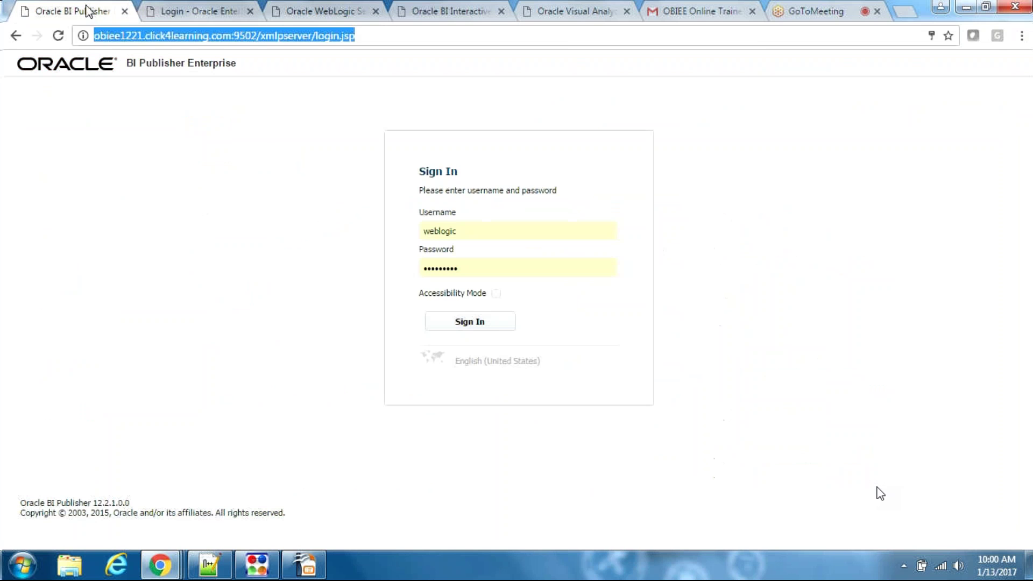
{"action": "left_click", "coordinate": [501, 322]}
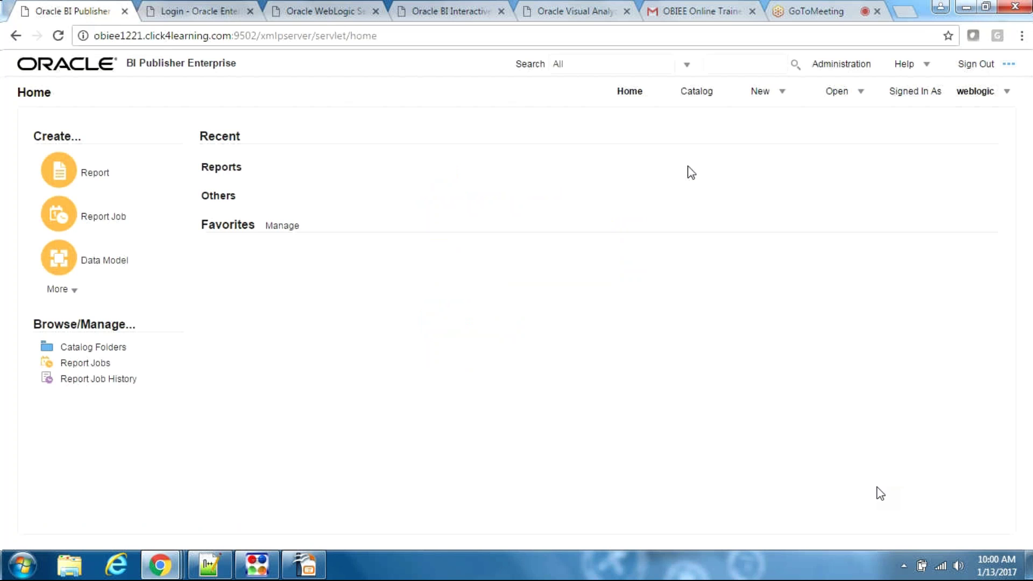
{"action": "left_click", "coordinate": [778, 99]}
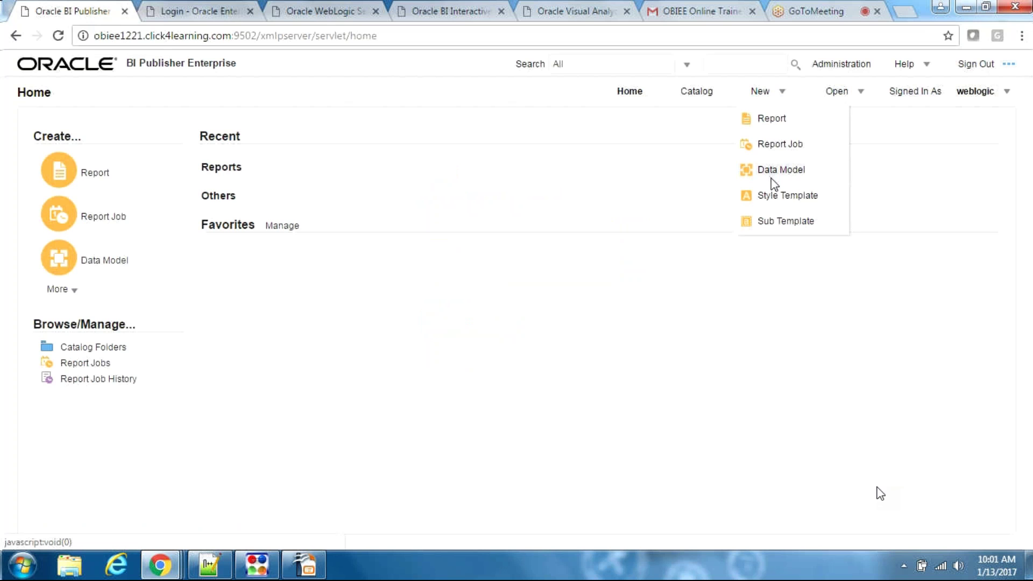
{"action": "left_click", "coordinate": [517, 387]}
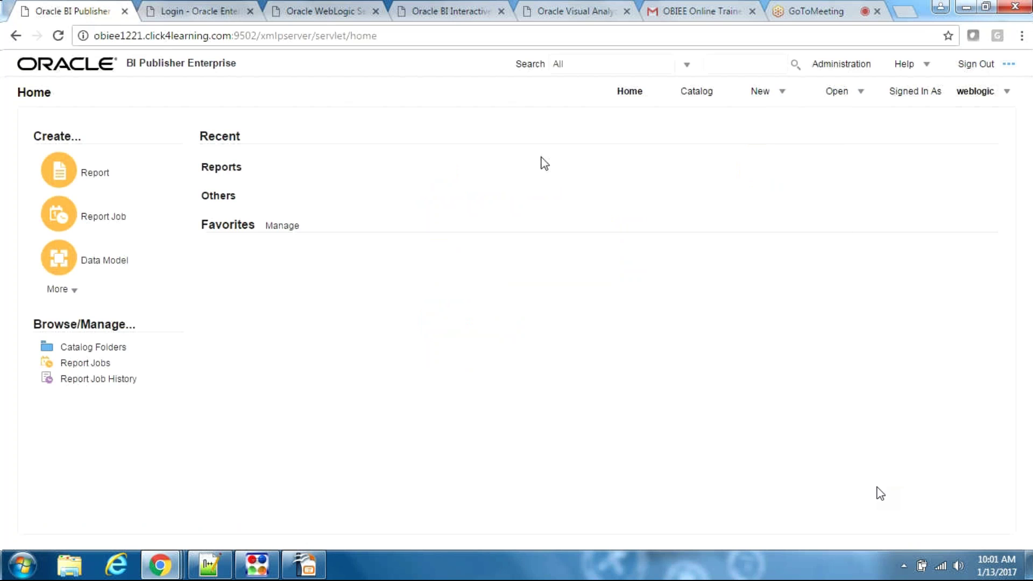
Step: Sign in to Oracle Visual Analyzer with the prefilled credentials and look through the home page's Display and Create options
{"action": "left_click", "coordinate": [576, 8]}
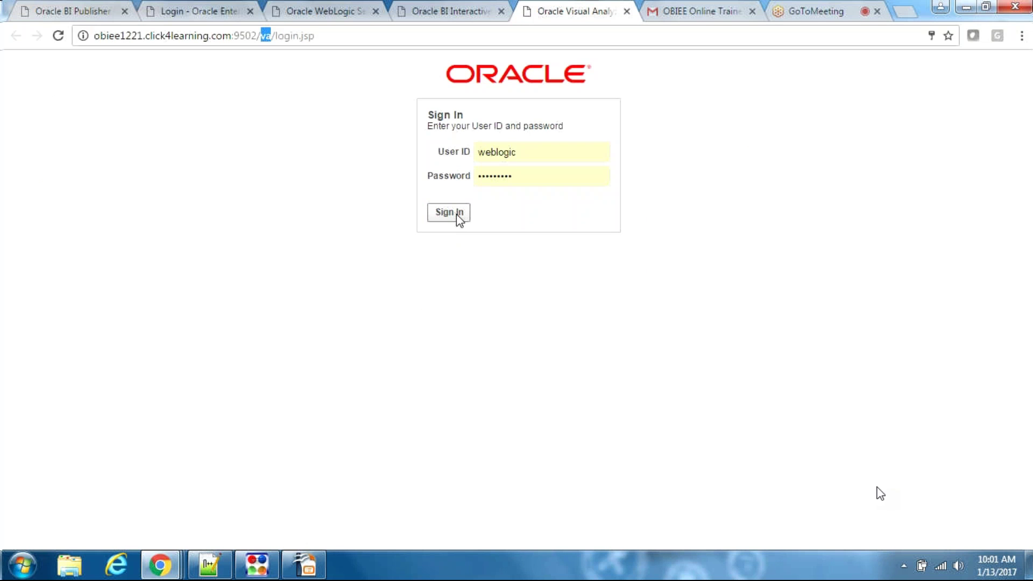
{"action": "left_click", "coordinate": [456, 213]}
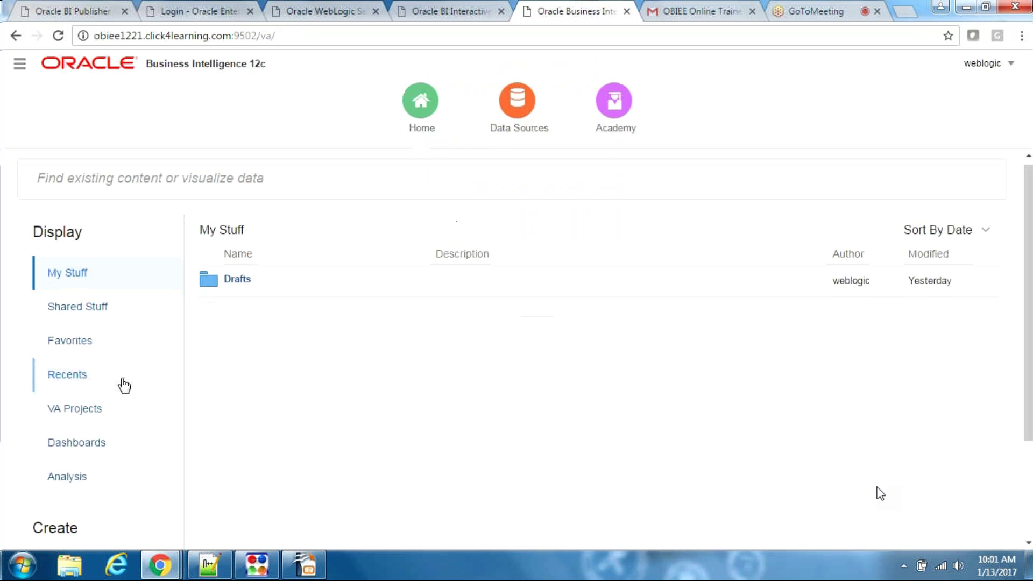
{"action": "scroll", "coordinate": [120, 386], "scroll_direction": "down", "scroll_amount": 3}
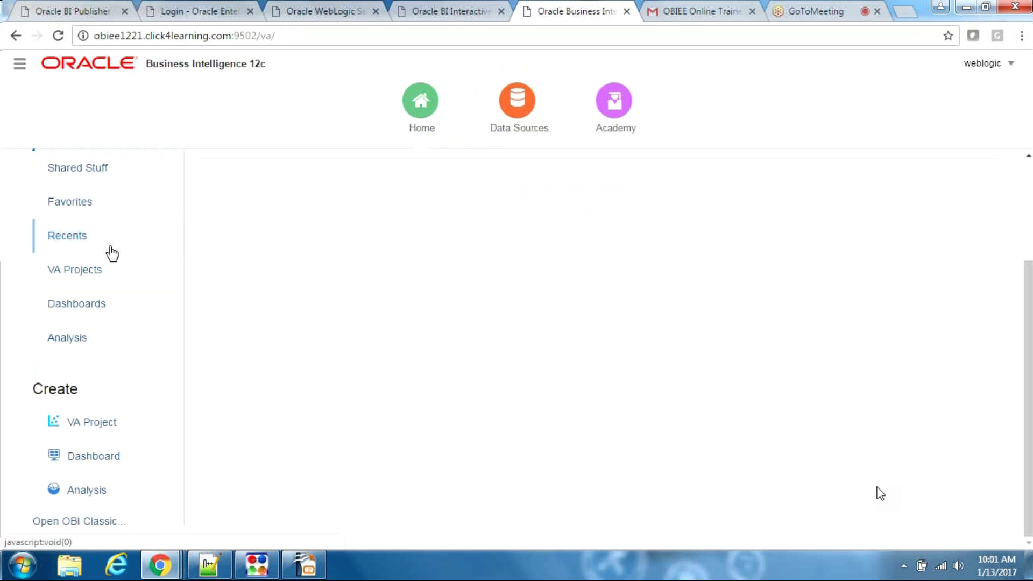
{"action": "scroll", "coordinate": [93, 285], "scroll_direction": "up", "scroll_amount": 3}
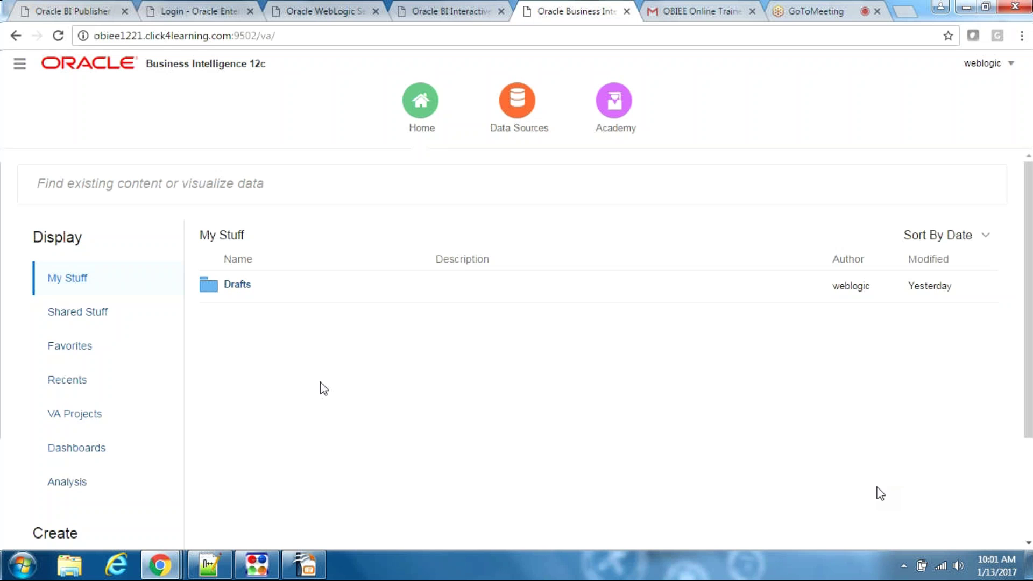
Step: Log in to the WebLogic Server Administration Console with the prefilled credentials, and return to the BI Publisher home page
{"action": "left_click", "coordinate": [323, 11]}
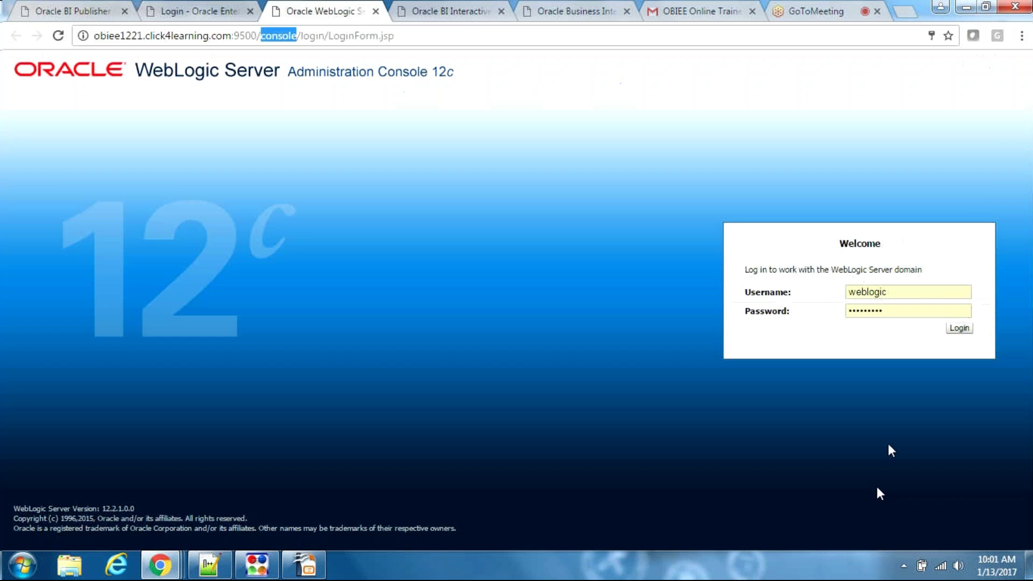
{"action": "left_click", "coordinate": [961, 330]}
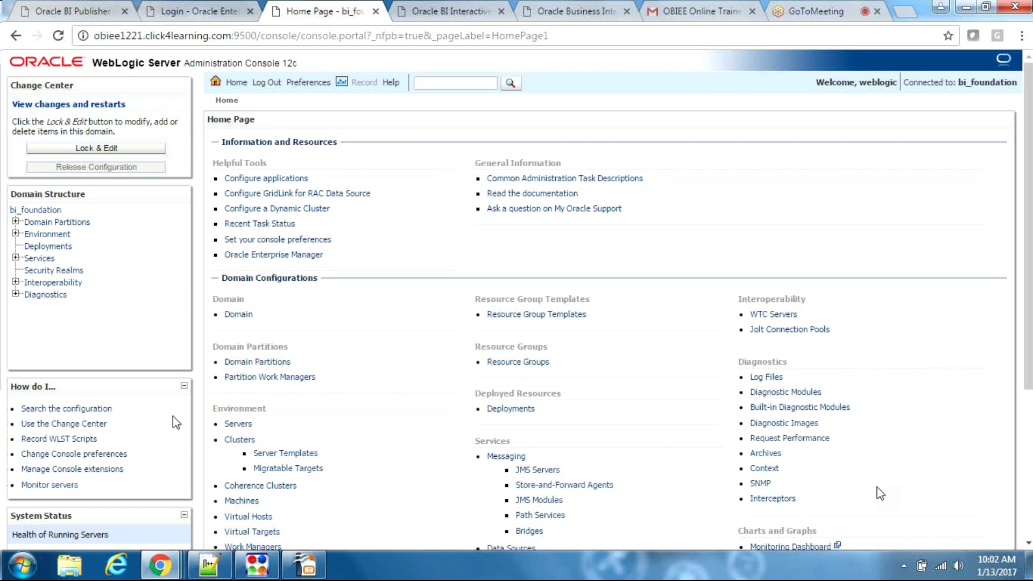
{"action": "left_click", "coordinate": [52, 8]}
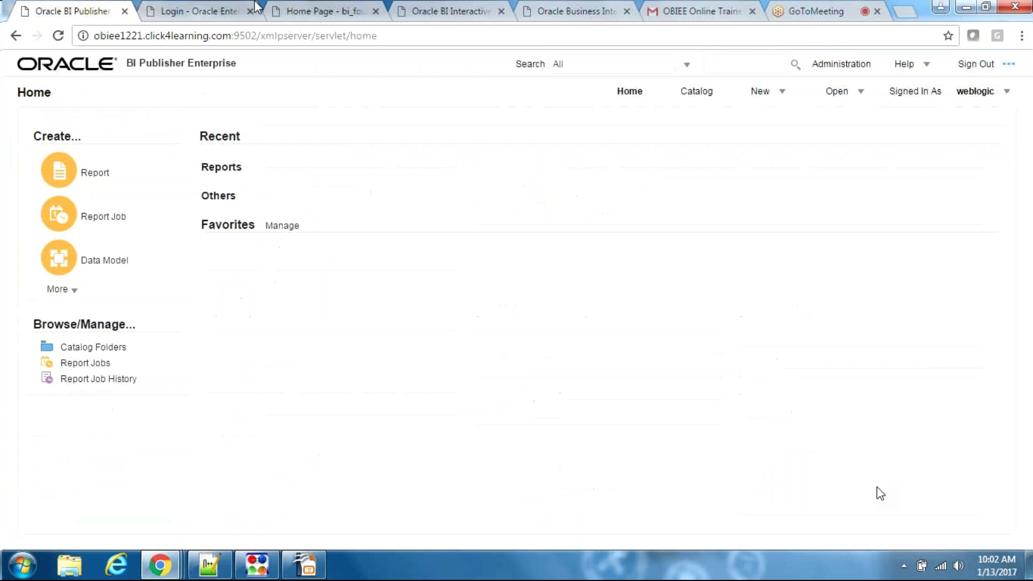
Step: Log in to Enterprise Manager Fusion Middleware Control for the bi_foundation domain with the prefilled credentials
{"action": "left_click", "coordinate": [209, 8]}
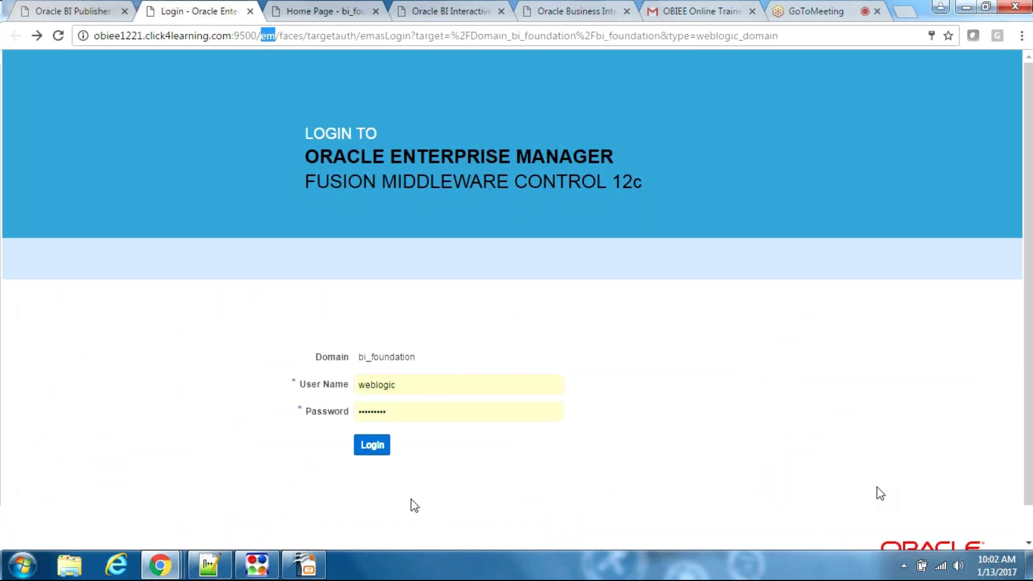
{"action": "left_click", "coordinate": [373, 448]}
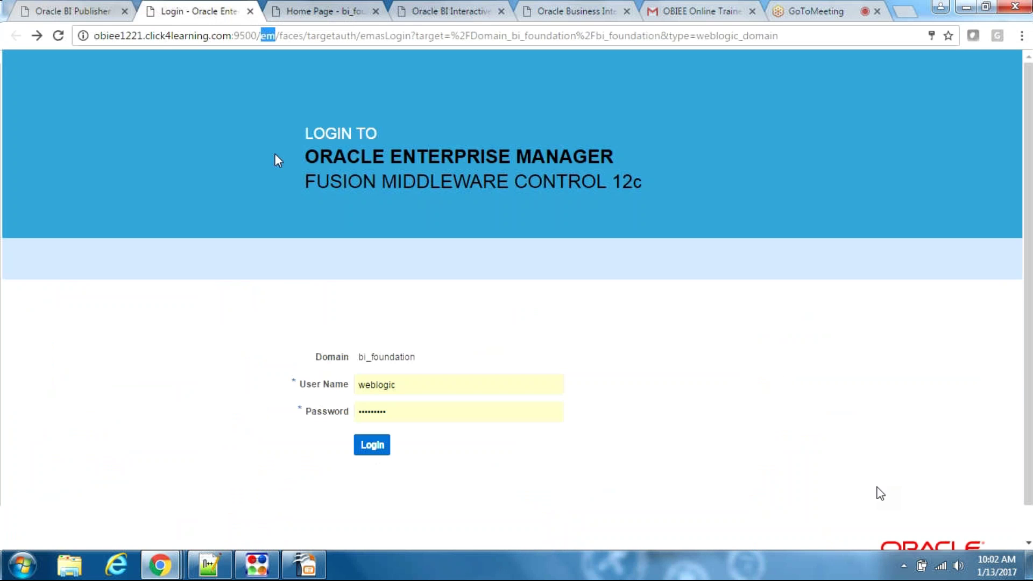
{"action": "left_click", "coordinate": [378, 445]}
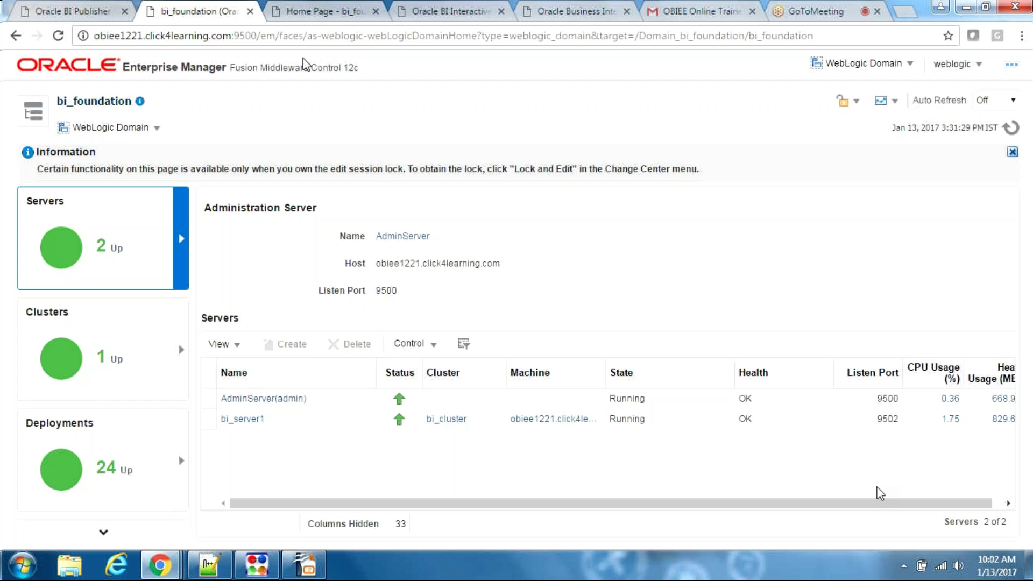
Step: Review the signed-in pages of the WebLogic console, the Visualizations dashboard, BI Publisher and Visual Analyzer
{"action": "left_click", "coordinate": [311, 6]}
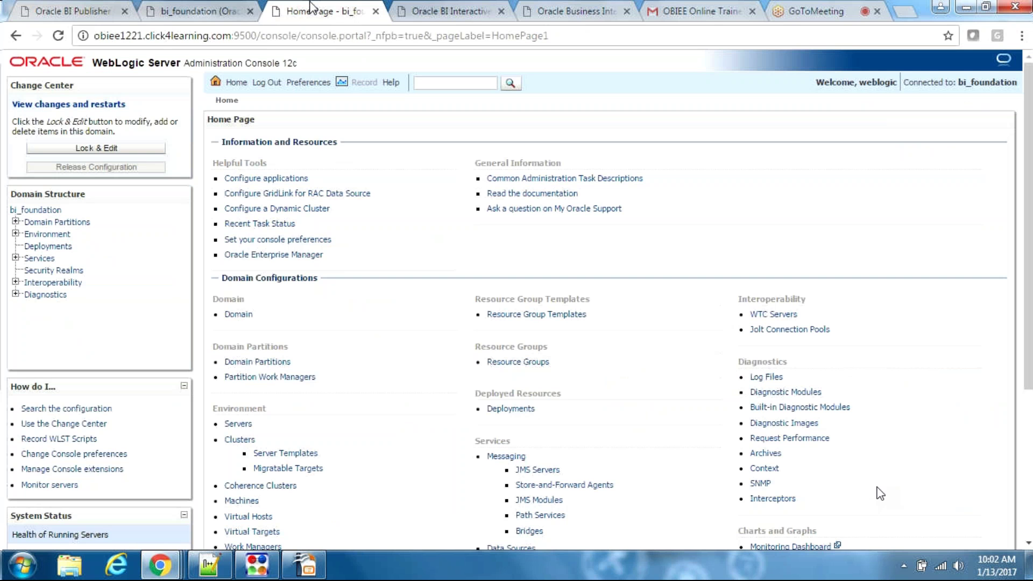
{"action": "key", "text": "ctrl+Tab"}
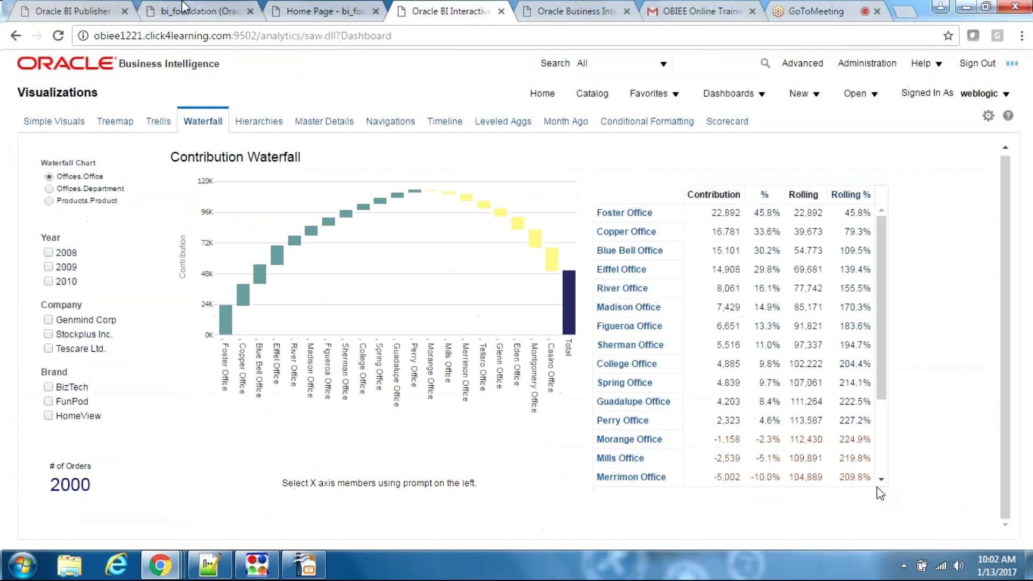
{"action": "left_click", "coordinate": [104, 6]}
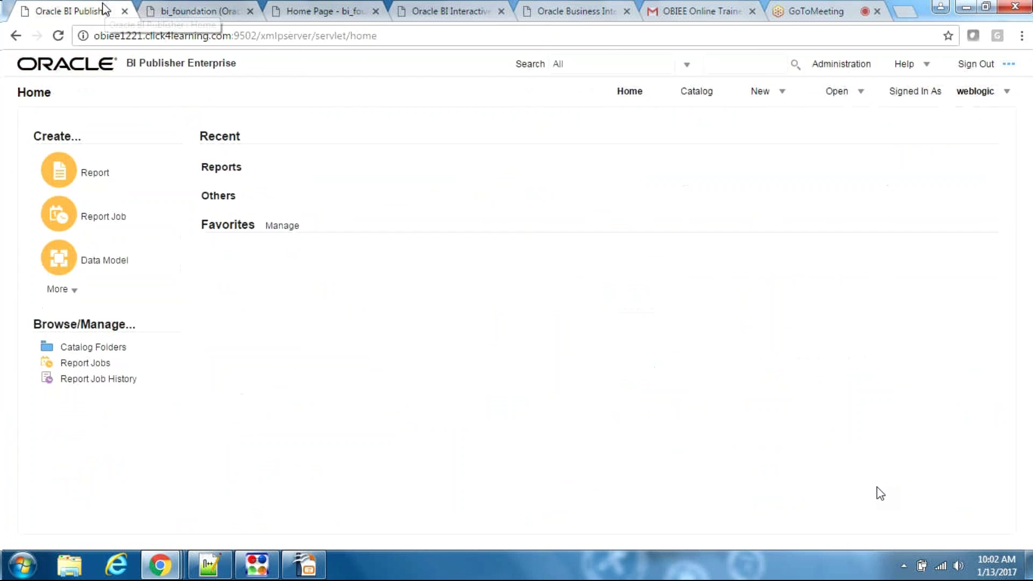
{"action": "key", "text": "ctrl+Tab"}
{"action": "key", "text": "ctrl+Tab"}
{"action": "key", "text": "ctrl+Tab"}
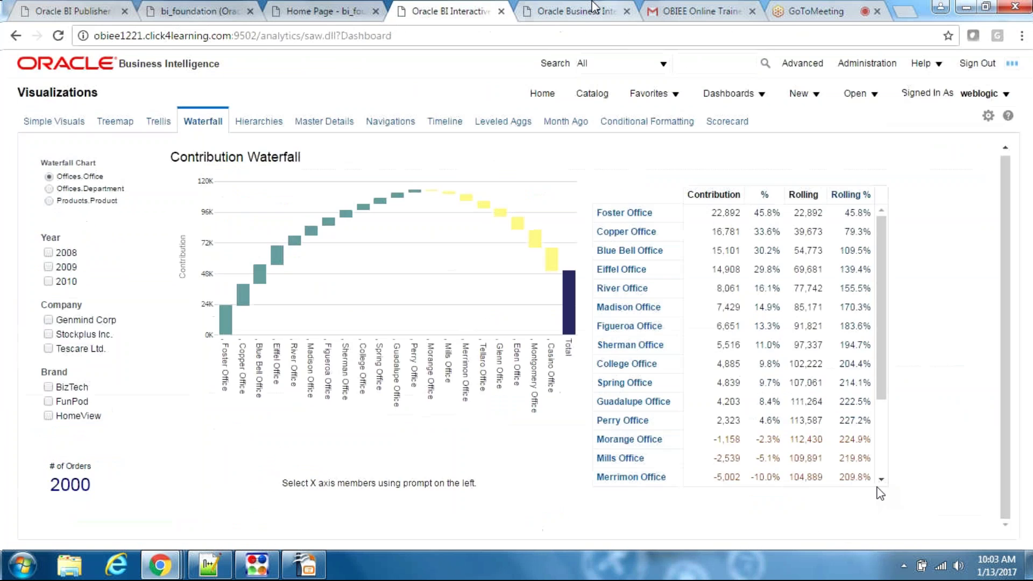
{"action": "left_click", "coordinate": [594, 8]}
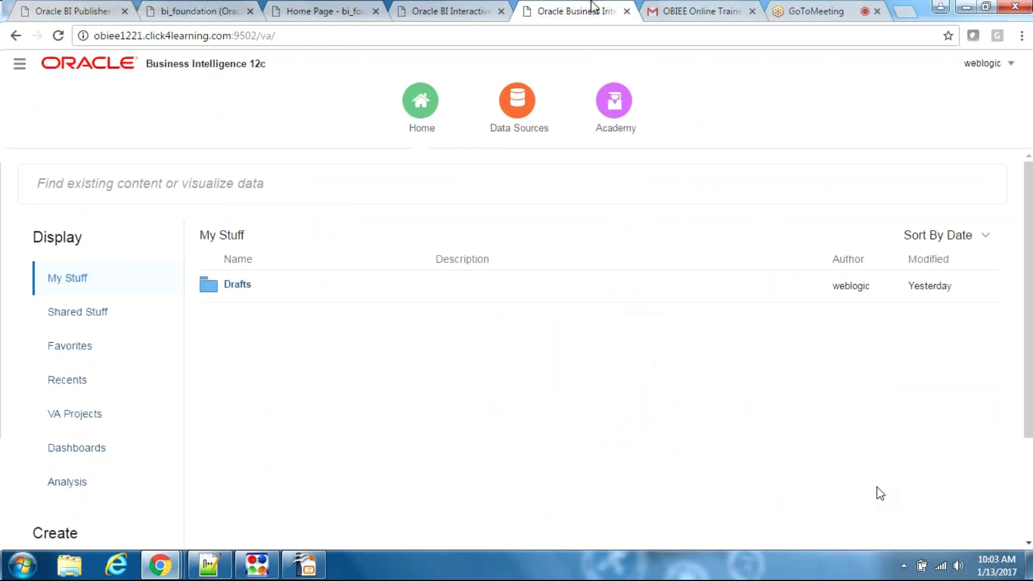